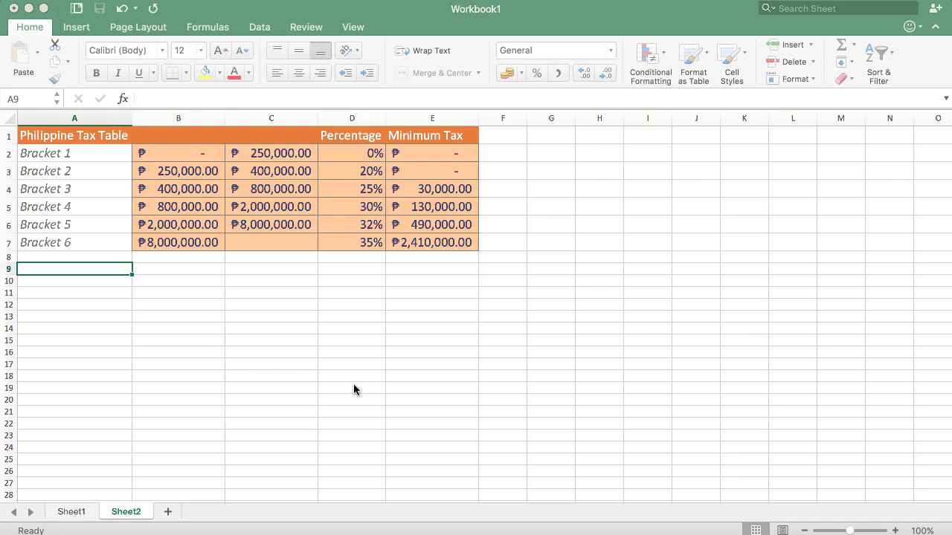
Check the income tax schedule for individuals on the Wikipedia page in the browser and return to the Excel workbook
key("super+Tab")
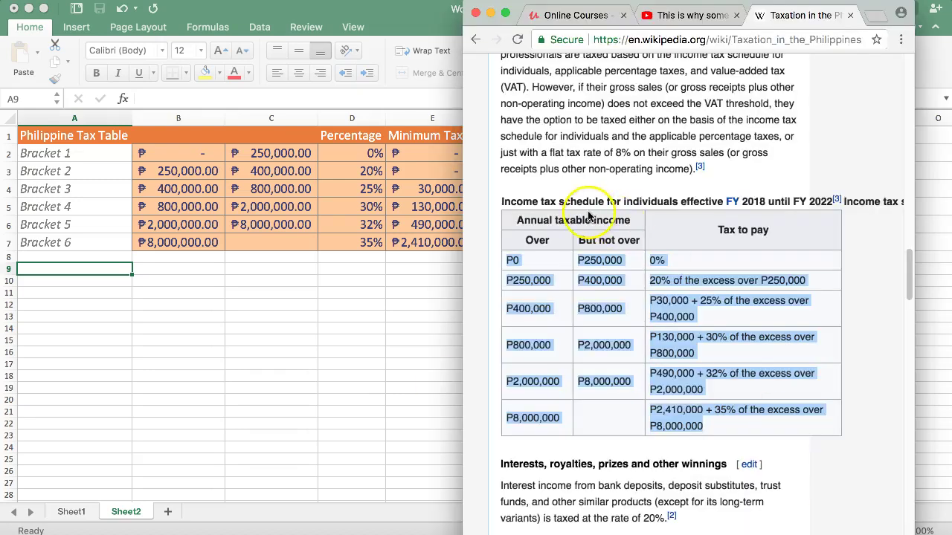
left_click_drag(742, 201, 832, 201)
key("super+Tab")
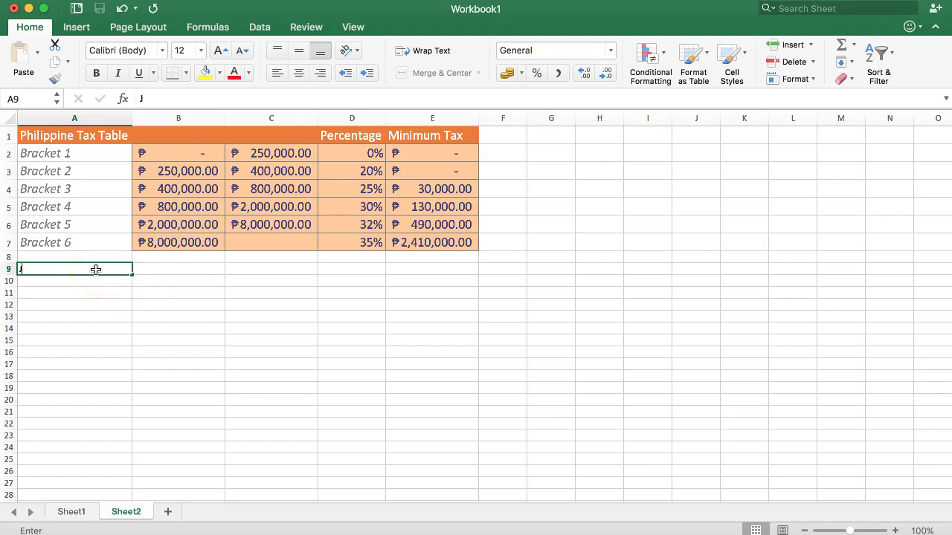
Enter three people's first names in cells A9 to A11 below the tax table
key("Return")
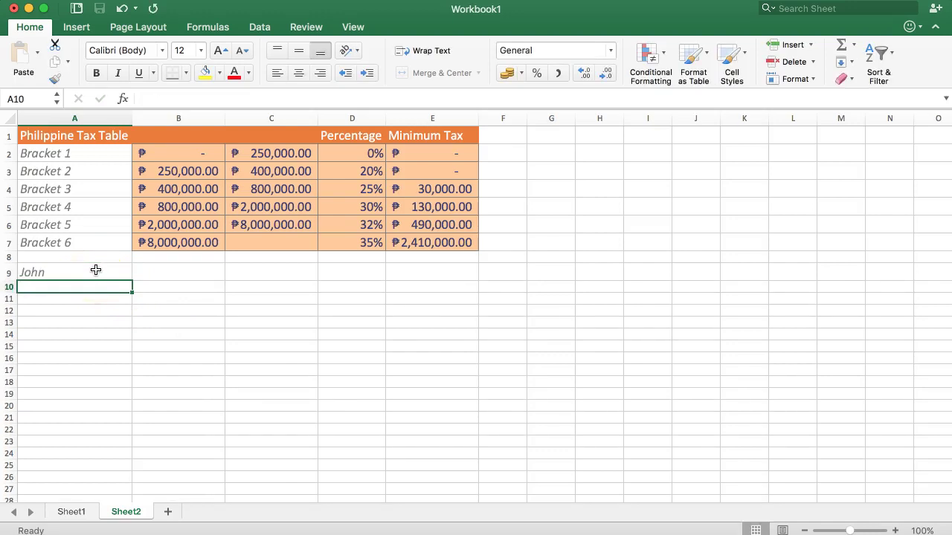
type("An")
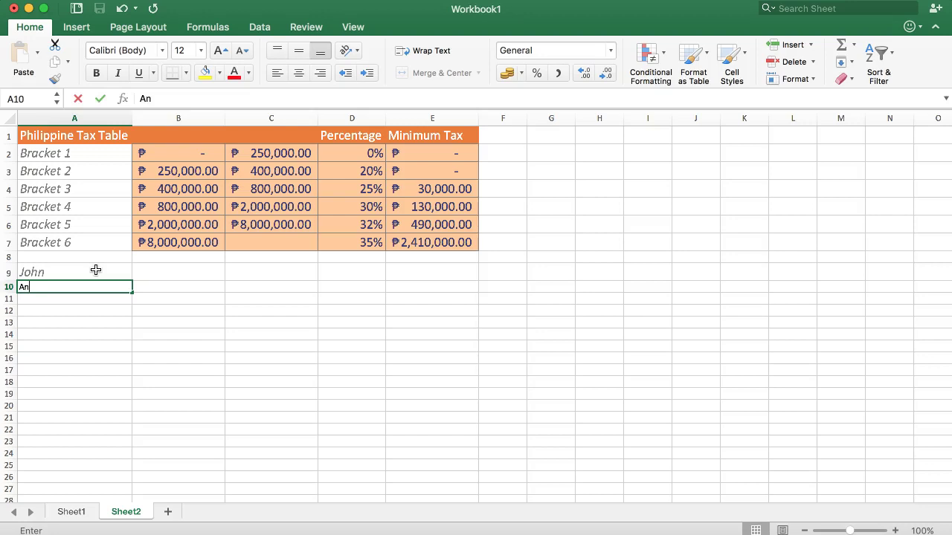
type("na")
key("Return")
type("Lisa")
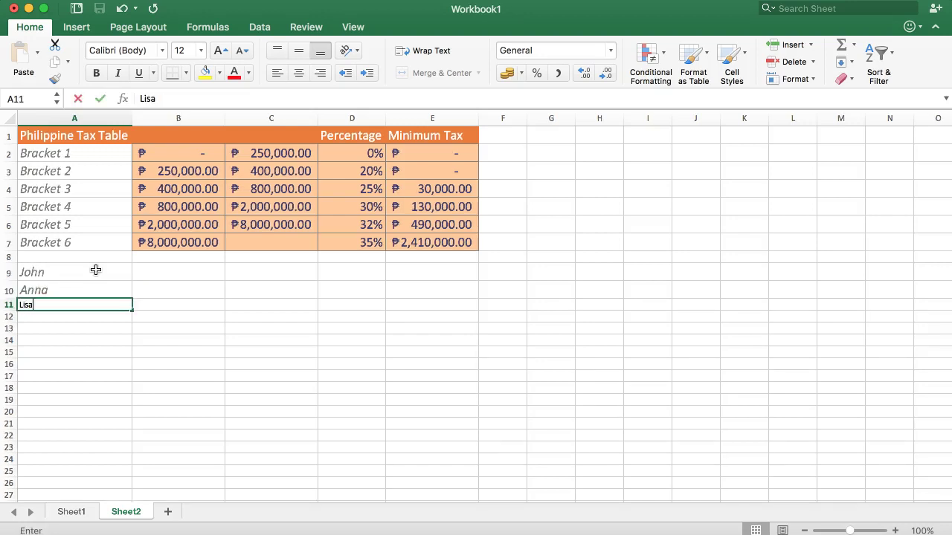
key("Return")
Enter the earnings 50000, 250000 and 6000000 beside the three names in cells B9 to B11
key("Right")
key("Right")
key("Up")
key("Up")
key("Up")
key("Left")
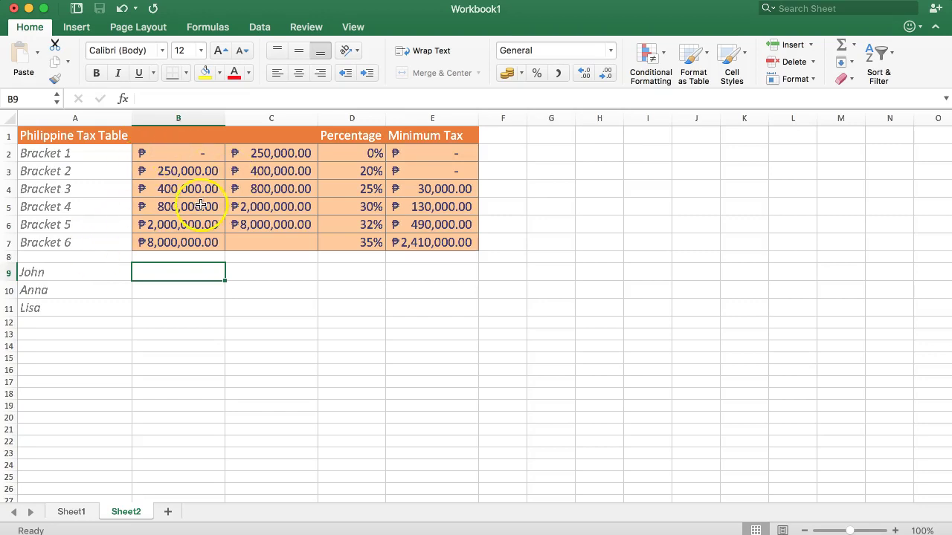
left_click(183, 274)
left_click(177, 291)
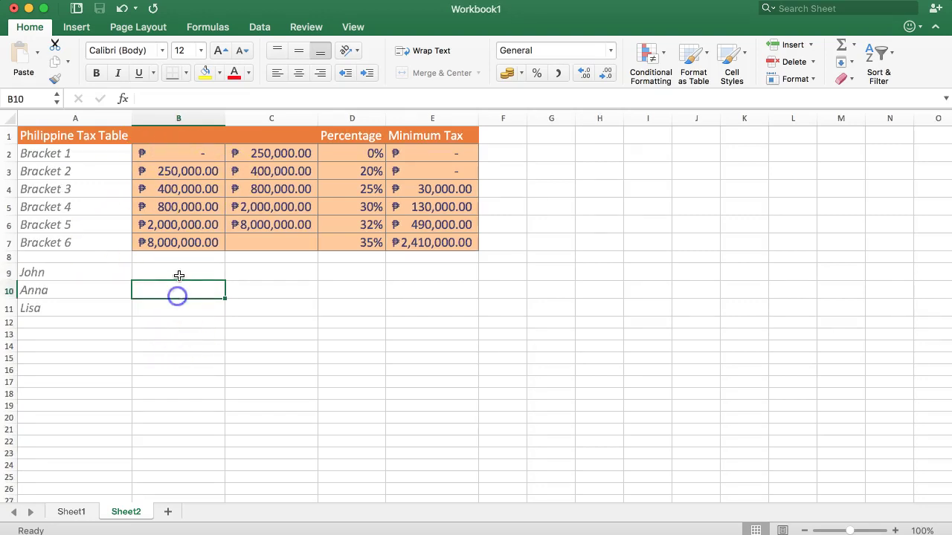
left_click(179, 275)
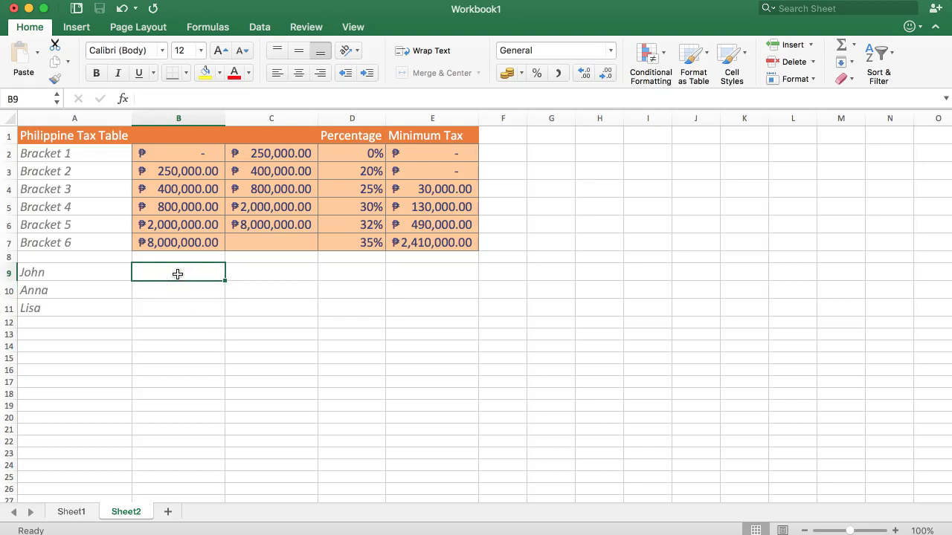
type("50000")
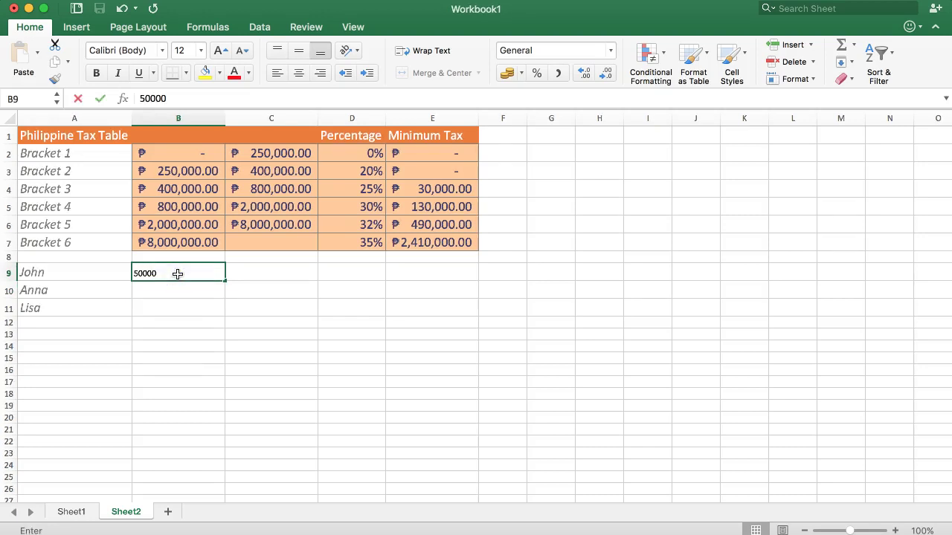
key("Return")
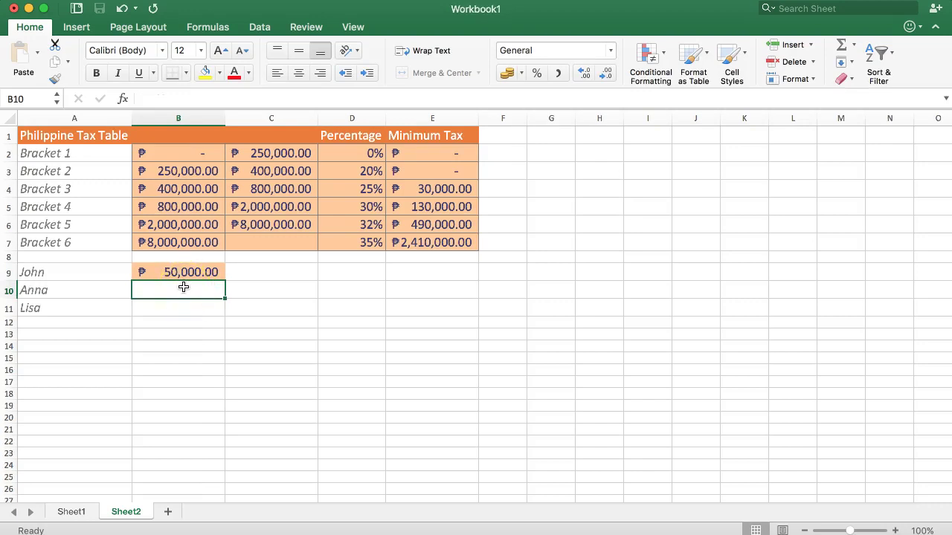
type("250000")
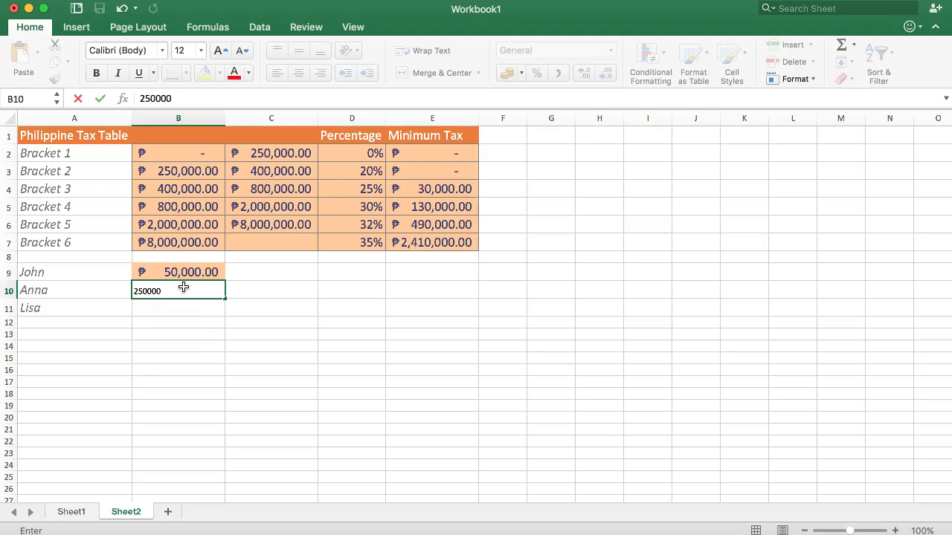
key("Return")
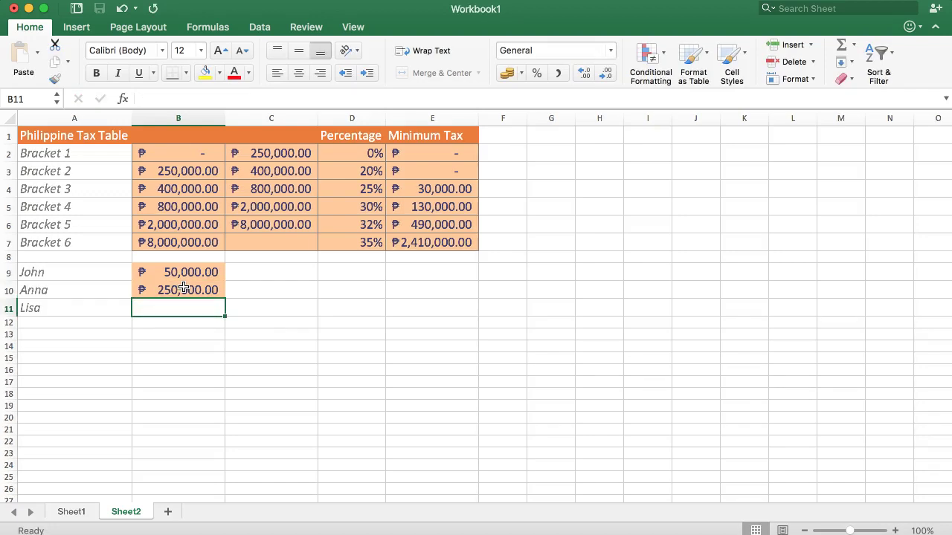
type("6000000")
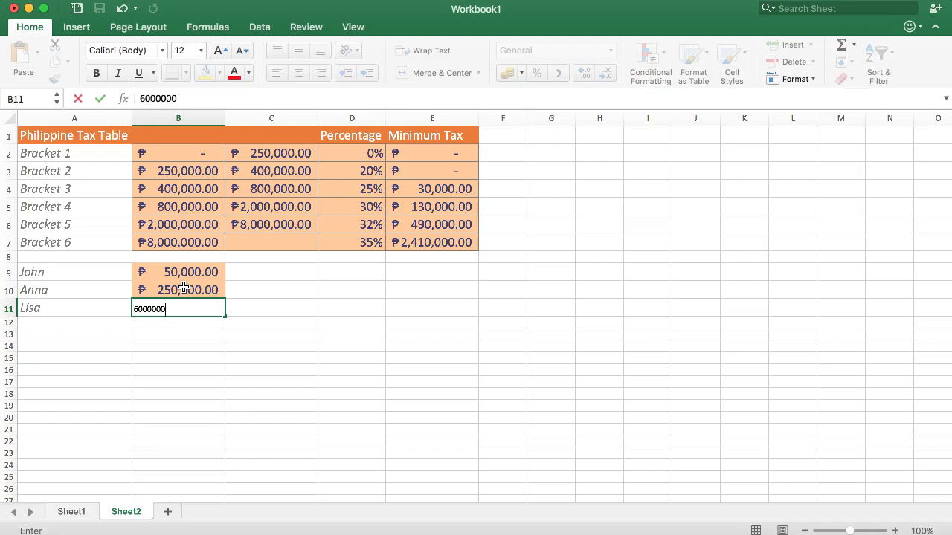
key("Return")
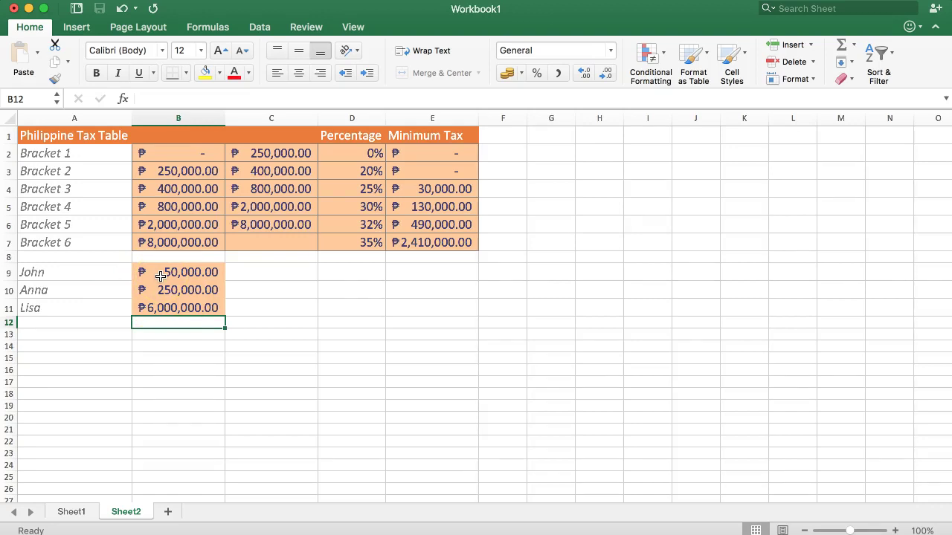
left_click(272, 274)
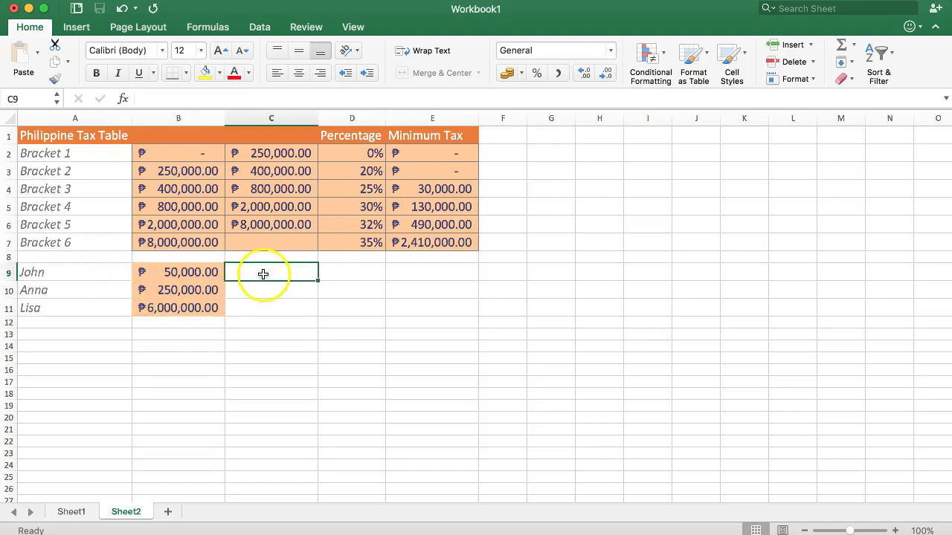
left_click(184, 272)
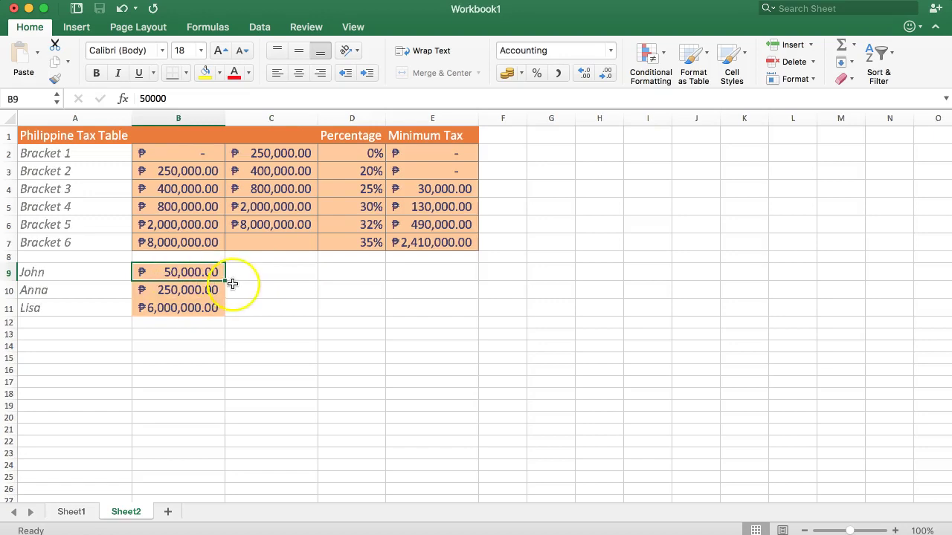
left_click_drag(85, 157, 424, 240)
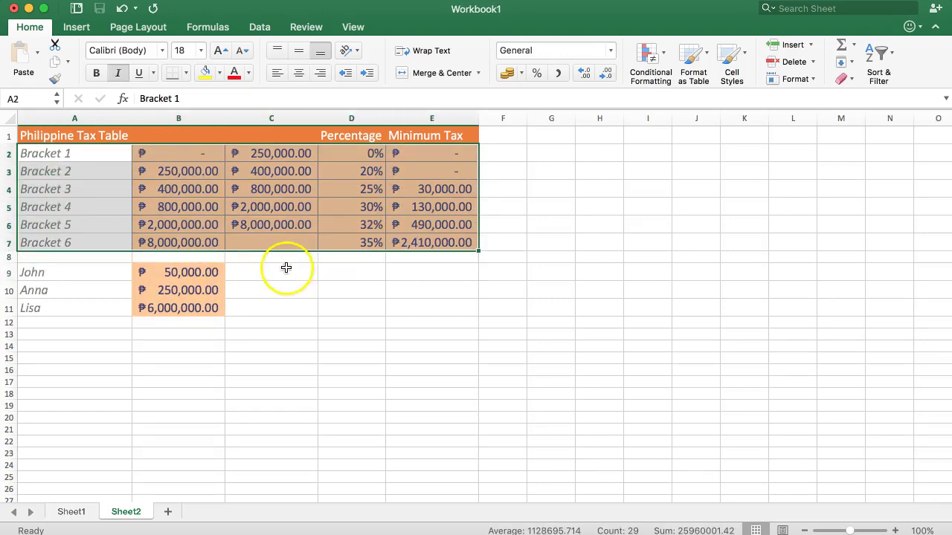
left_click(99, 152)
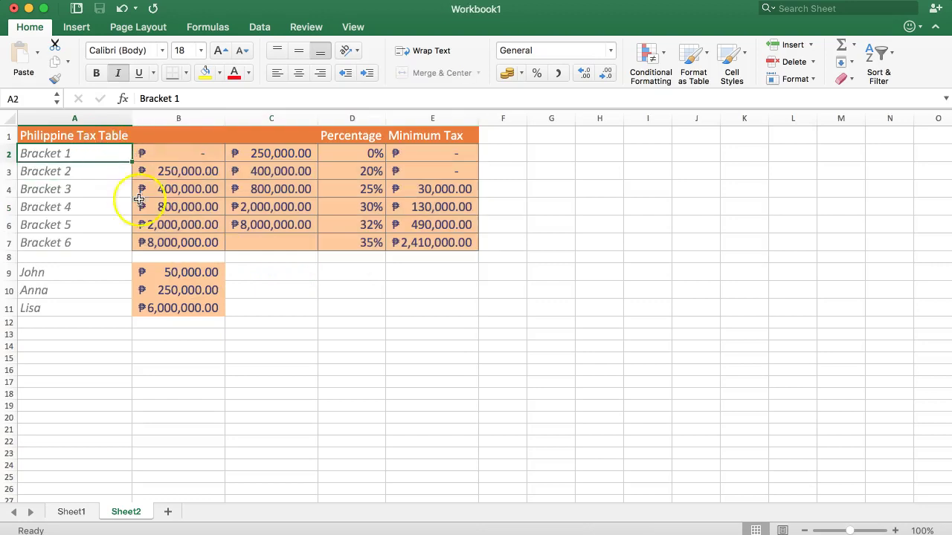
left_click(347, 156)
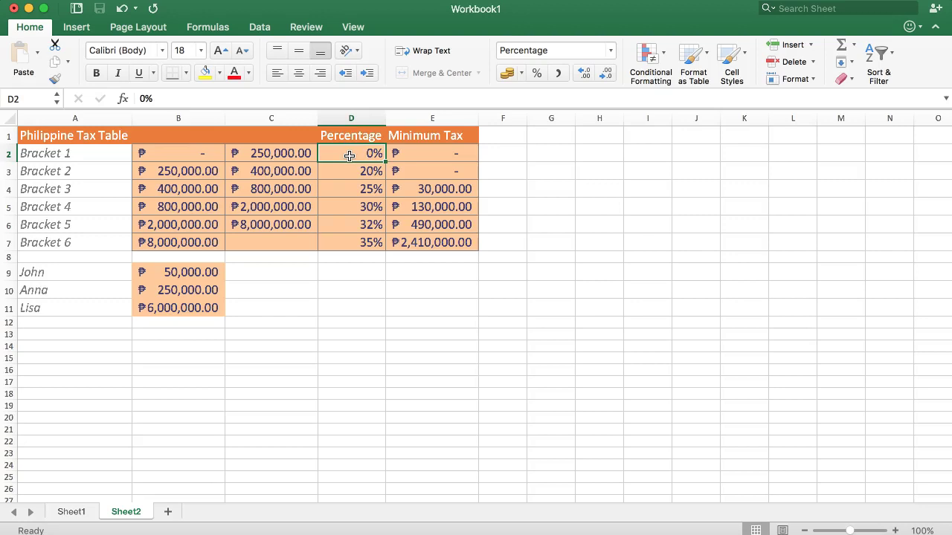
Insert a blank row at row 9, above the first person's name
left_click(267, 272)
right_click(9, 272)
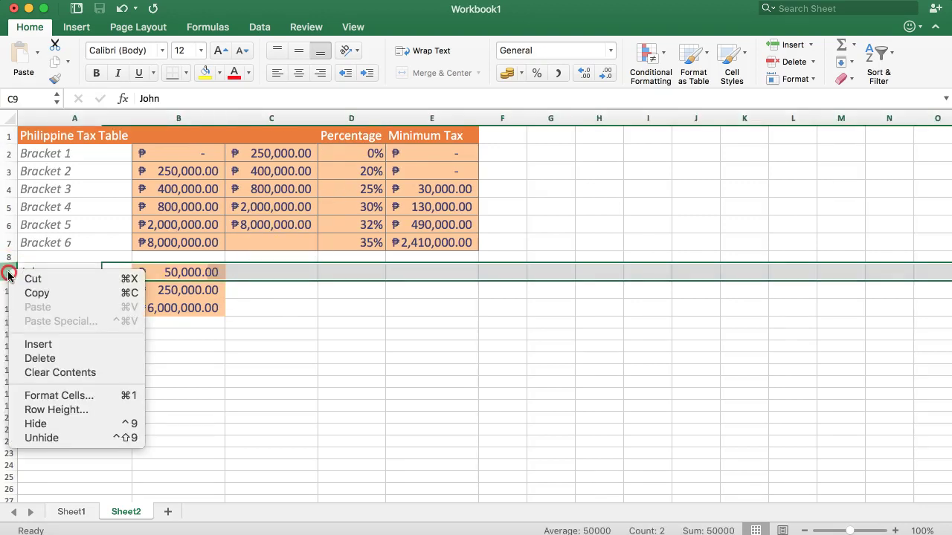
left_click(21, 344)
left_click(191, 304)
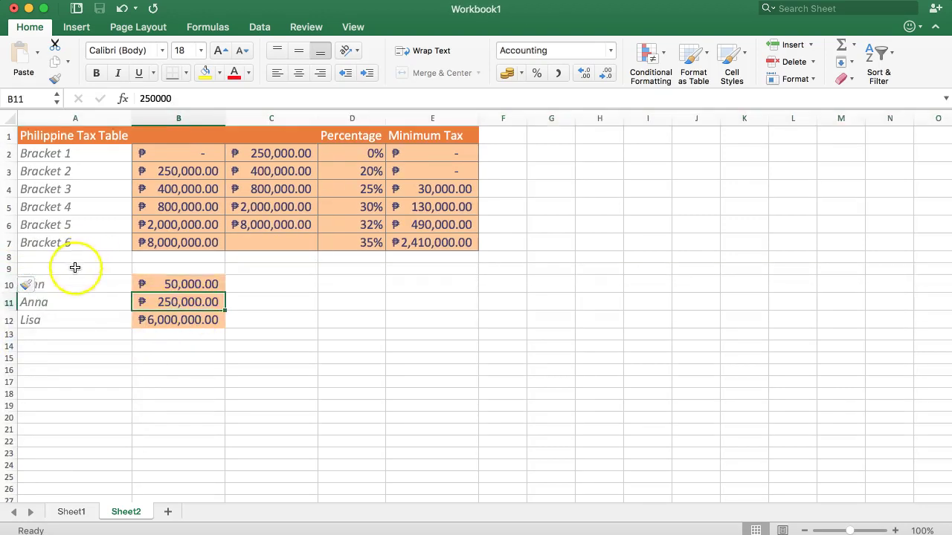
Format the blank row A9:E9 as a header with the solid orange cell style and font size 18
left_click_drag(75, 269, 448, 265)
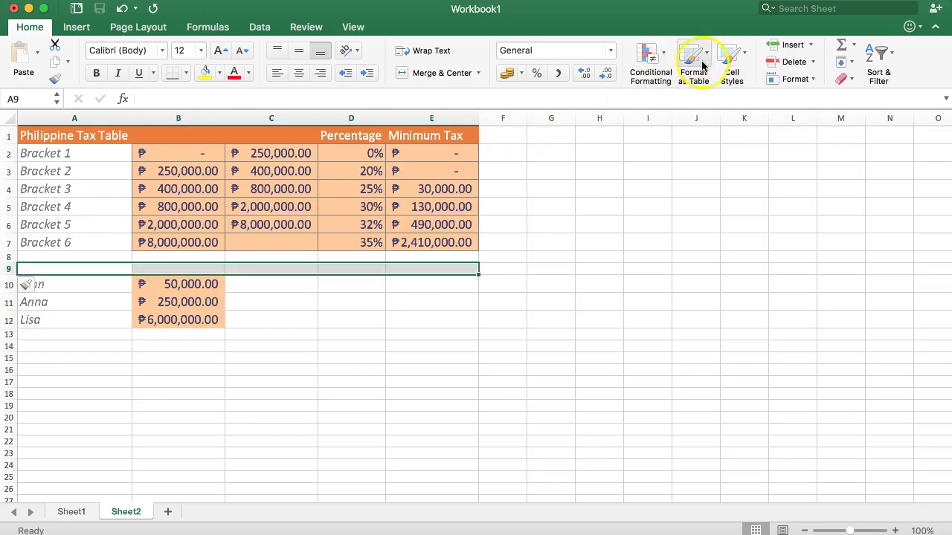
left_click(726, 60)
left_click(649, 308)
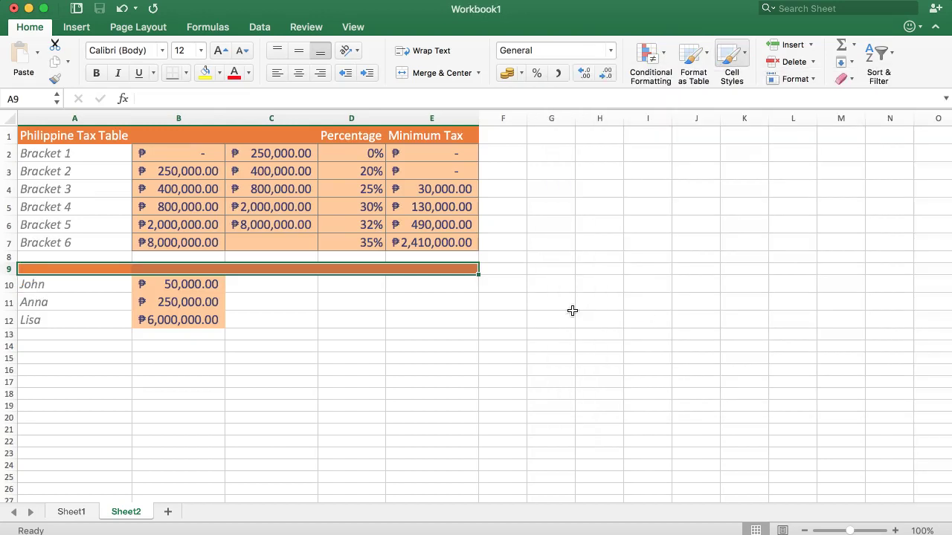
left_click(402, 319)
left_click_drag(85, 269, 468, 269)
left_click(183, 50)
type("18")
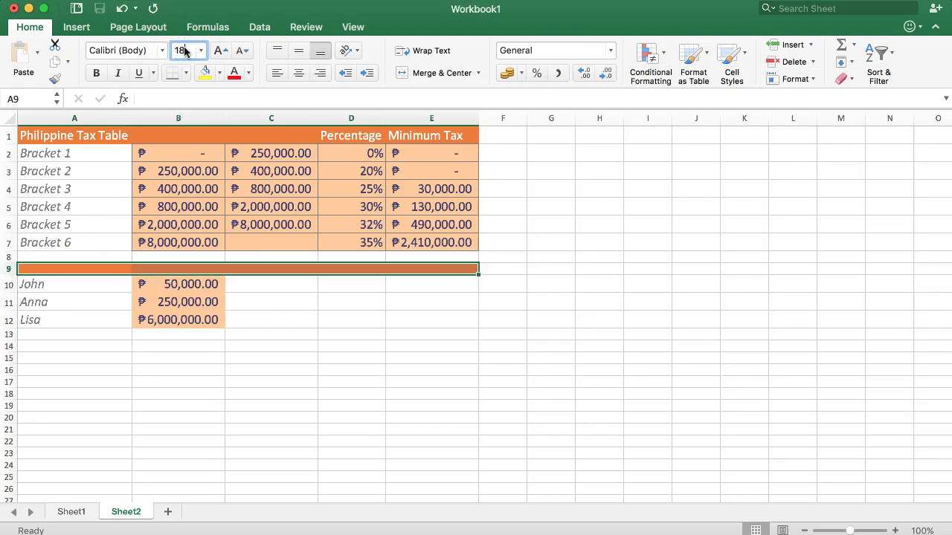
key("Return")
Enter the column headings Names, Earnings and Percentage in cells A9 to C9
left_click(85, 271)
type("N")
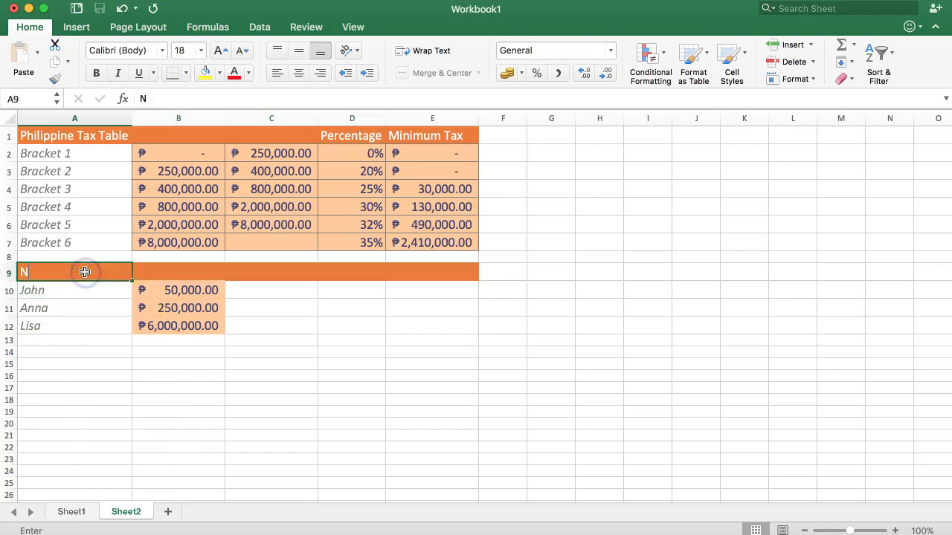
type("ames")
key("Tab")
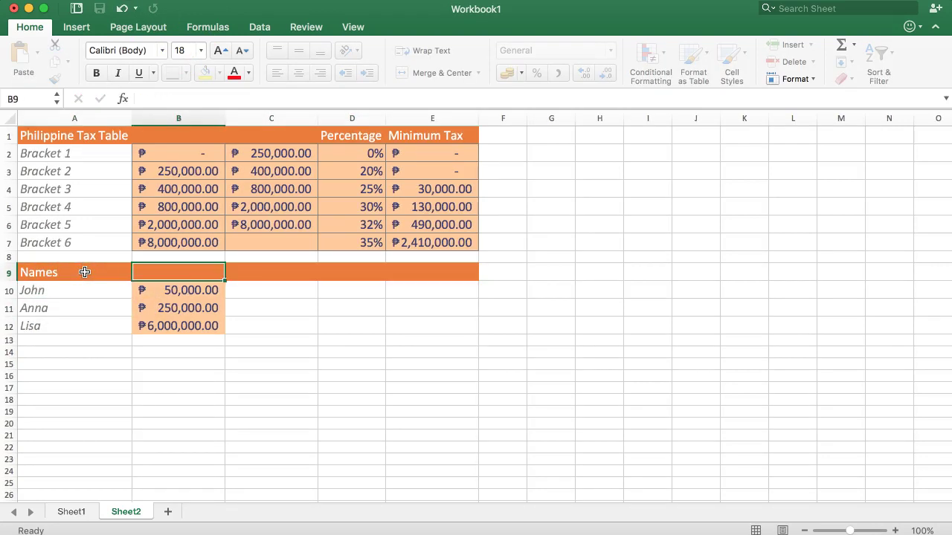
type("Earnn")
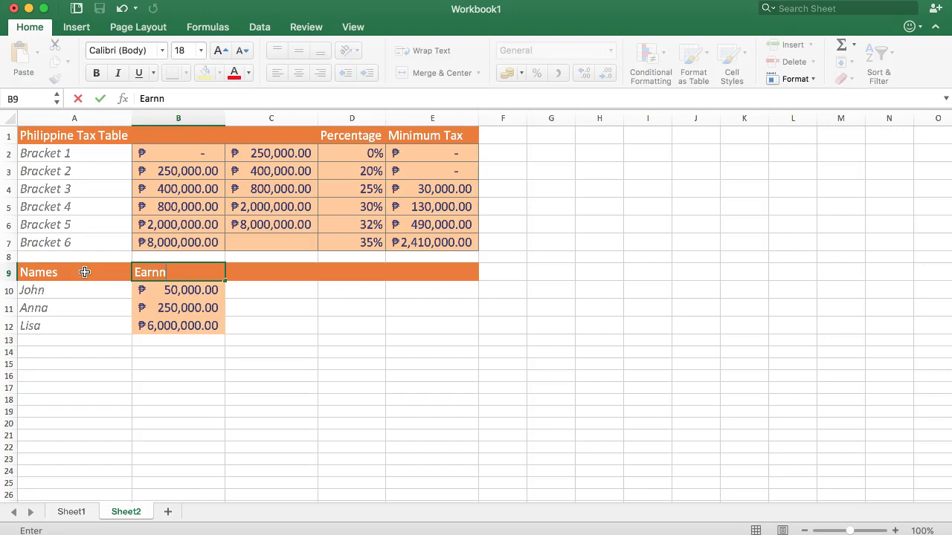
key("BackSpace")
type("ings")
key("Tab")
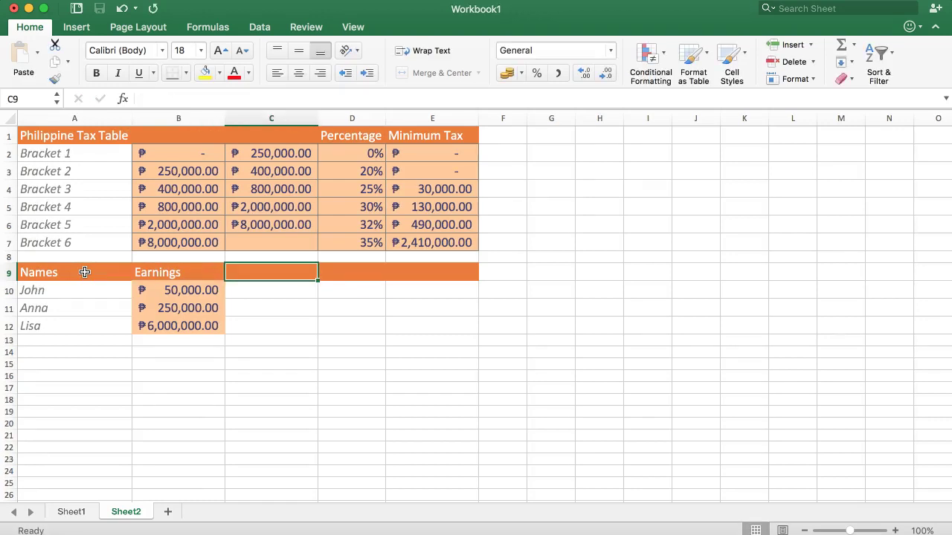
type("P")
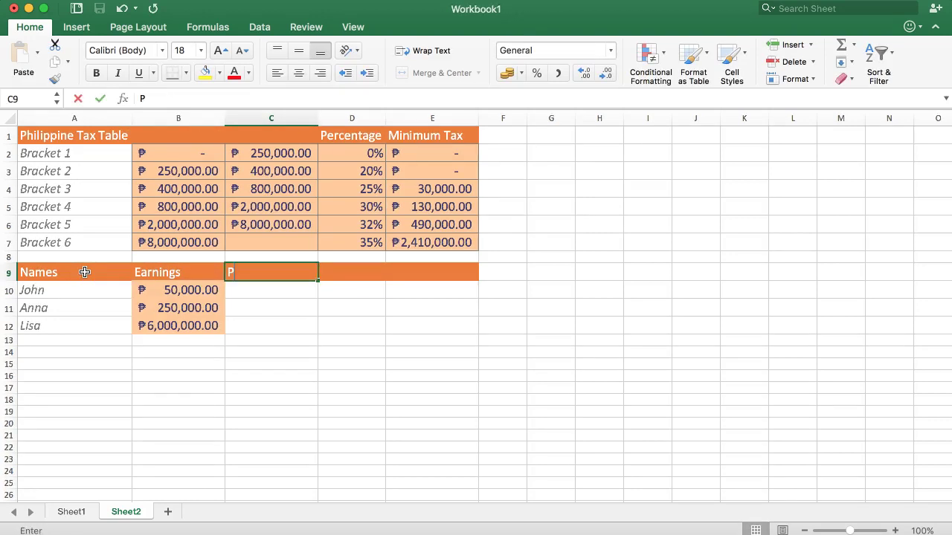
type("ercta")
key("BackSpace")
key("BackSpace")
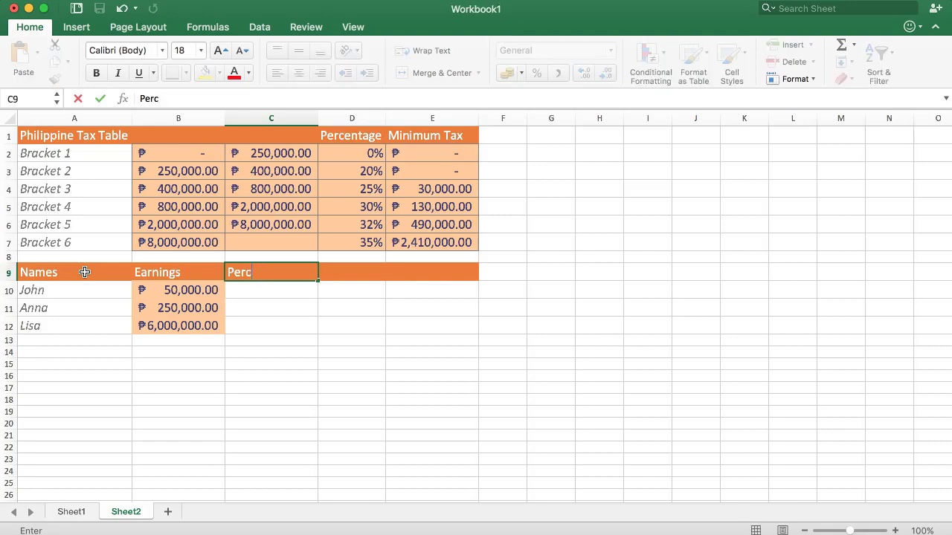
type("entage")
key("Return")
Start a VLOOKUP formula in cell C10 with B10 as the lookup value and open its function arguments
key("Right")
key("Right")
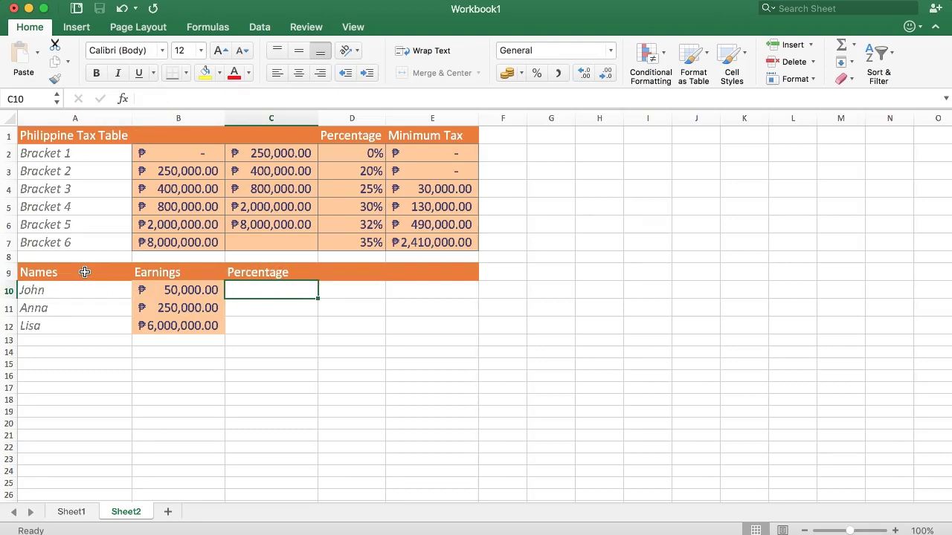
type("=")
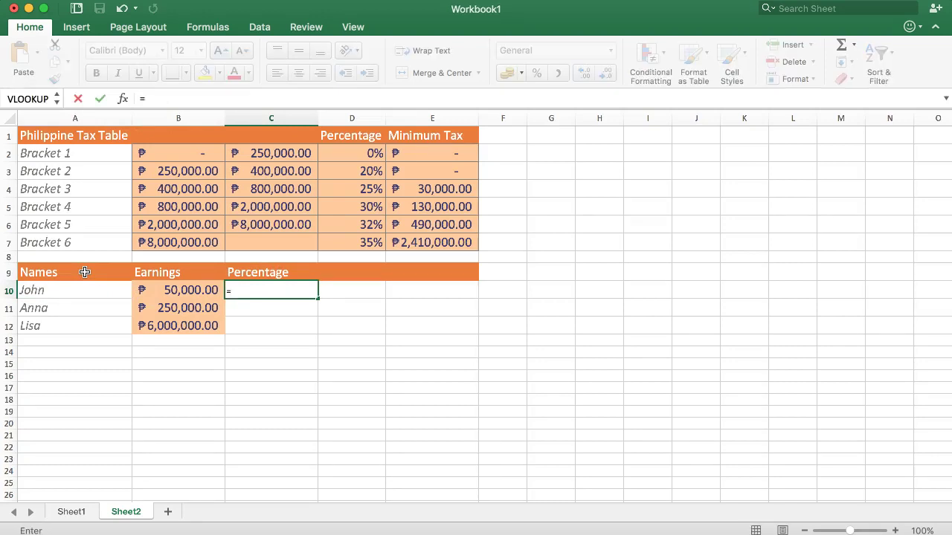
type("VLOOKUP(")
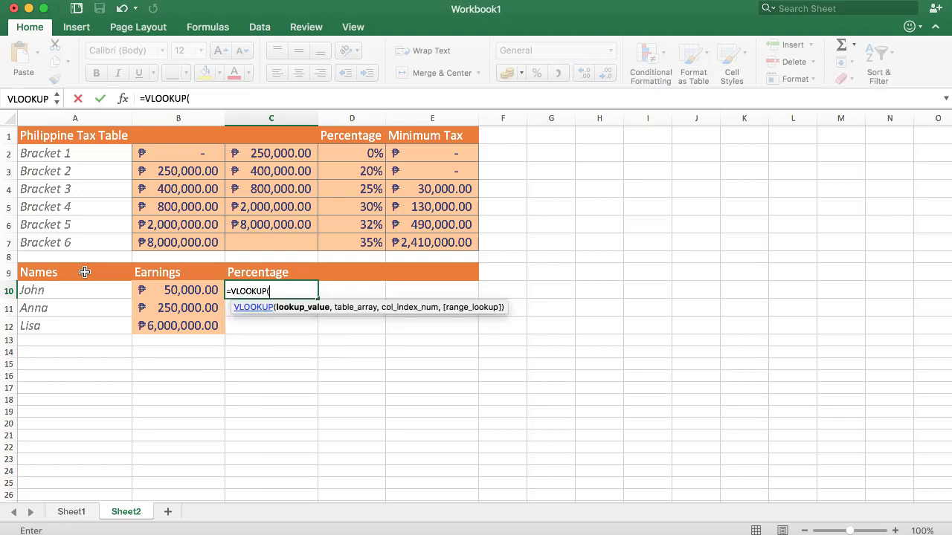
left_click(188, 291)
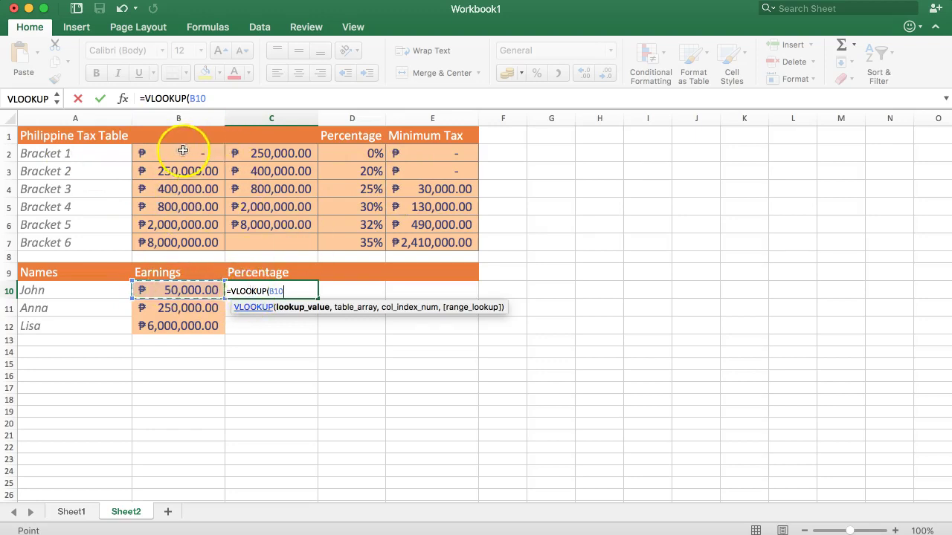
left_click(125, 98)
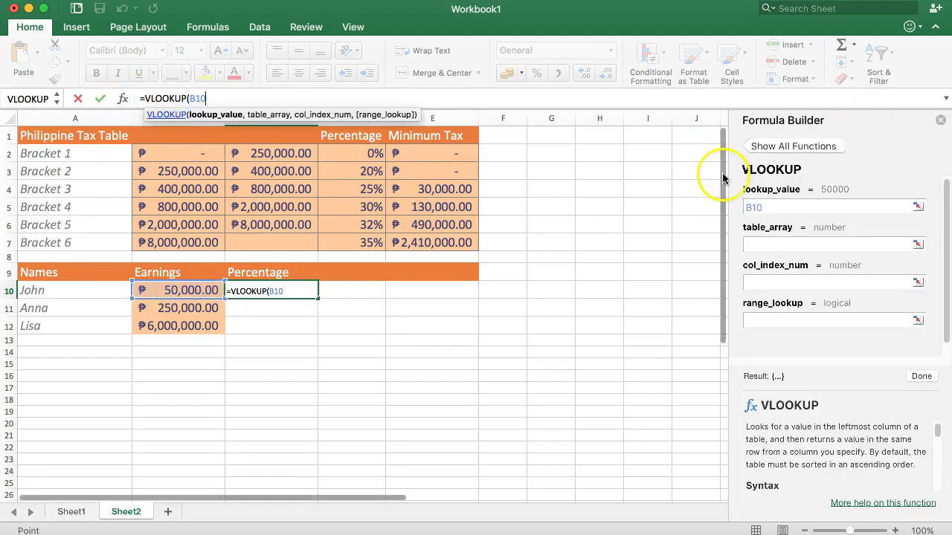
left_click(733, 209)
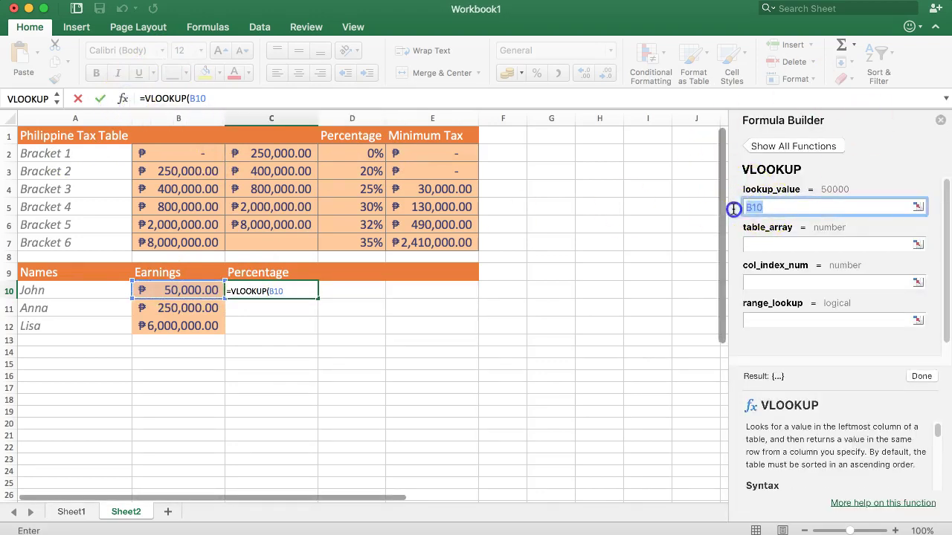
Set the VLOOKUP table array to B2:E7 and the column index number to 3
left_click(769, 252)
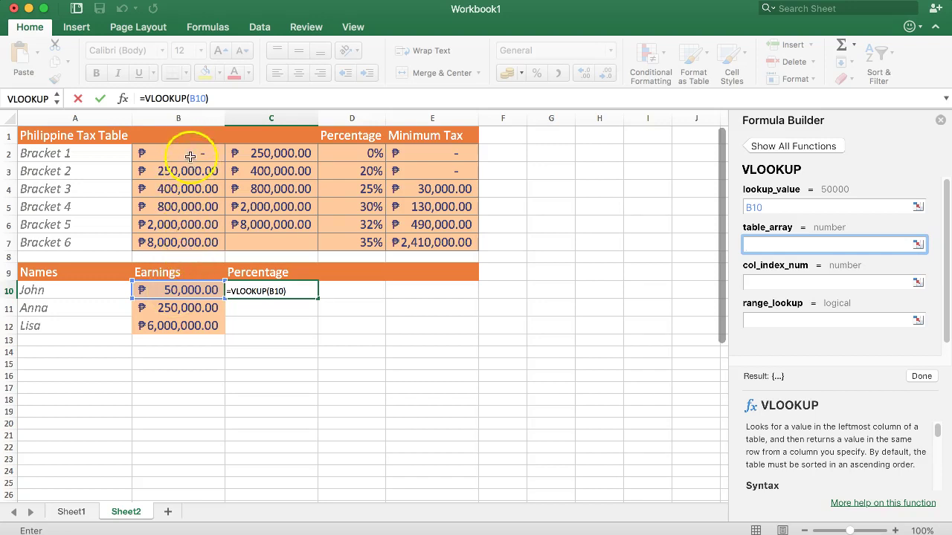
left_click_drag(172, 149, 426, 250)
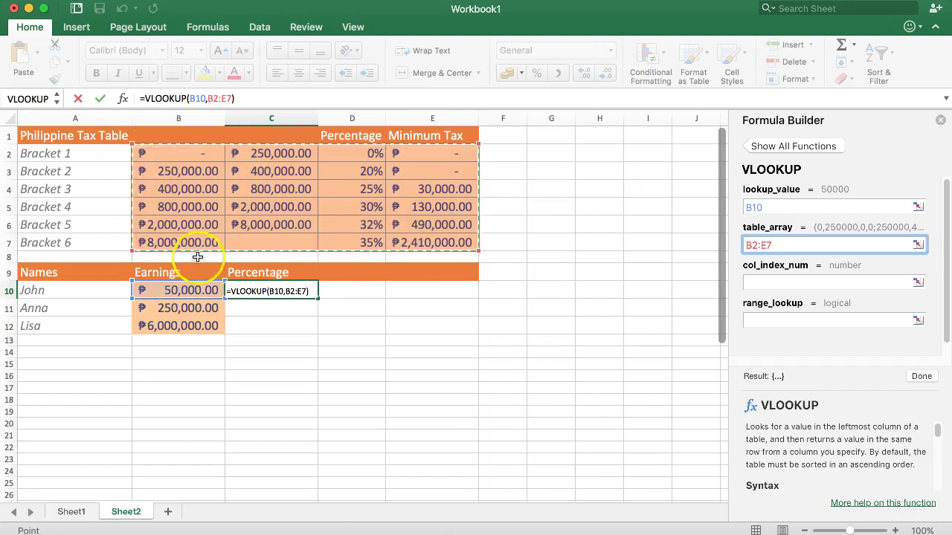
left_click(783, 282)
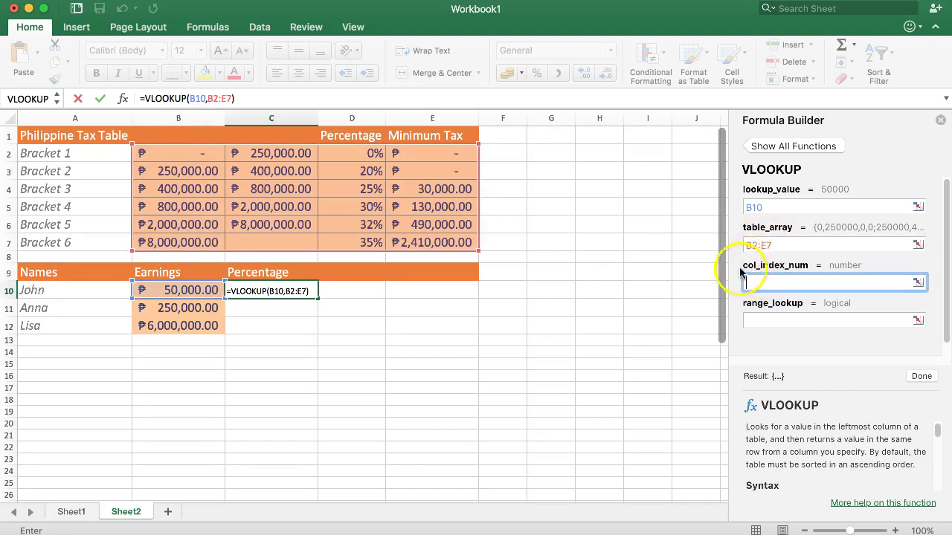
mouse_move(757, 275)
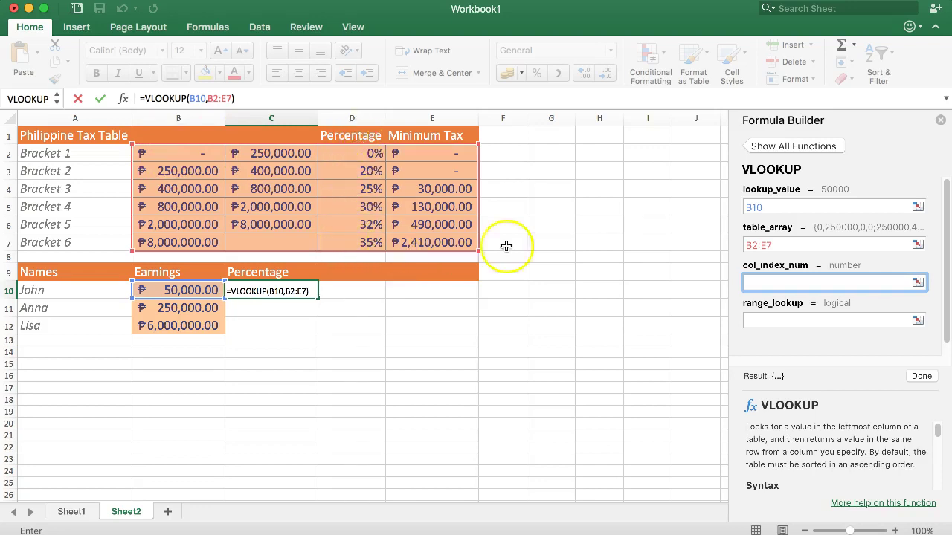
left_click(753, 279)
type("3")
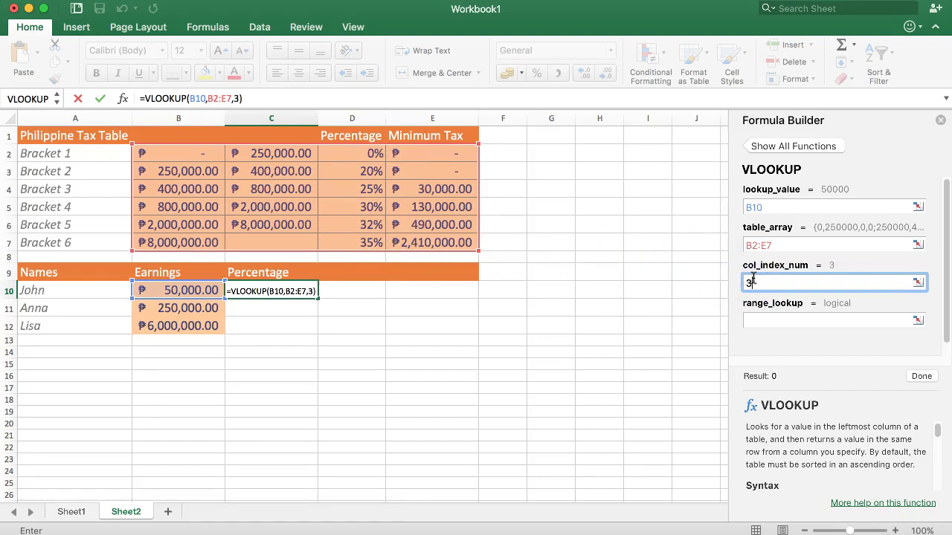
Set the range lookup argument to true, finish the formula and close the Formula Builder
left_click(754, 321)
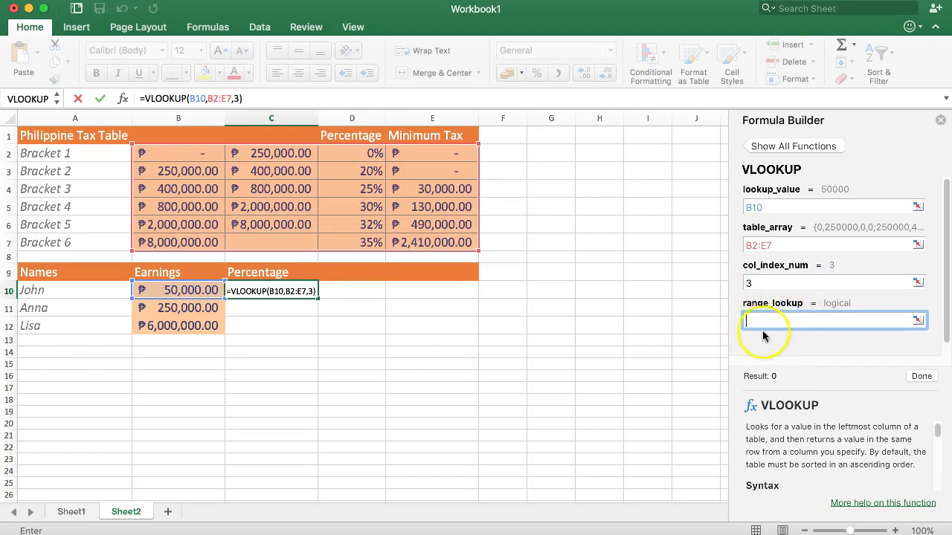
left_click(751, 321)
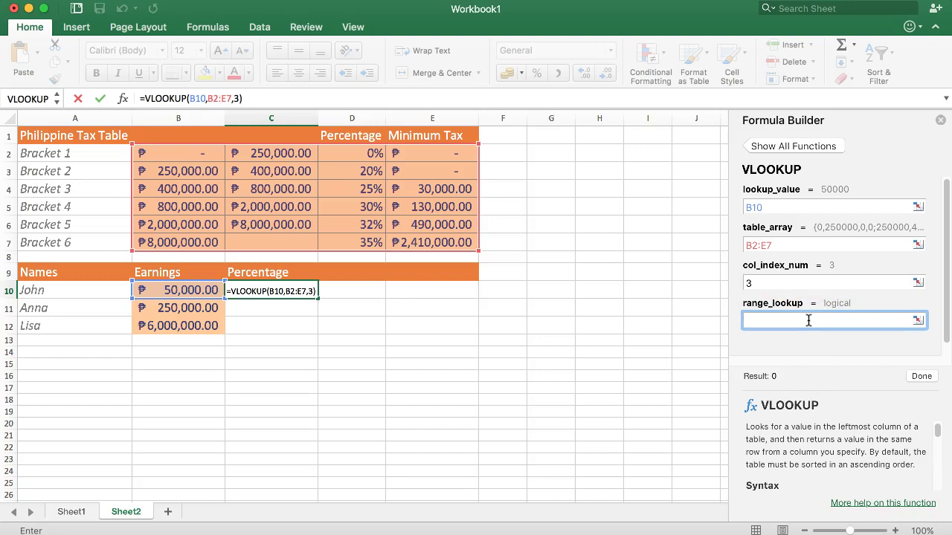
type("true")
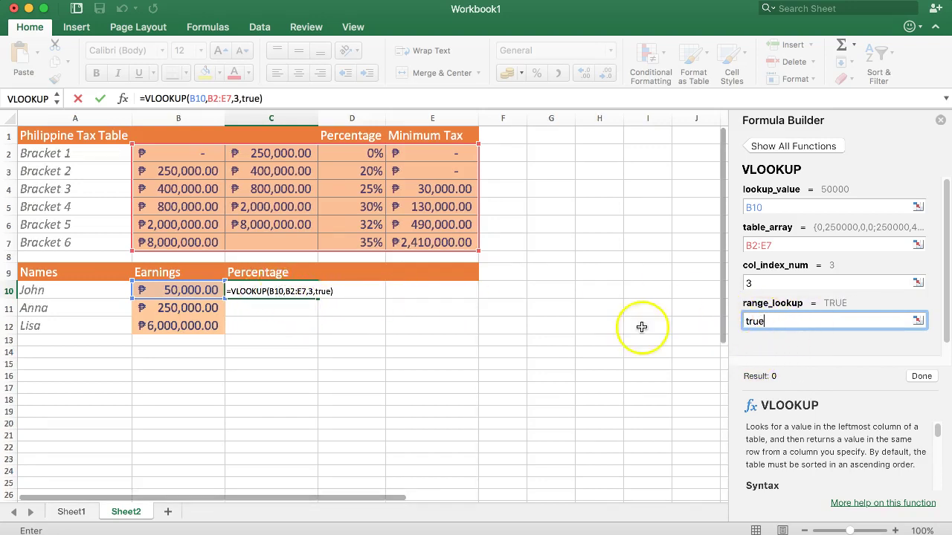
left_click(923, 377)
left_click(940, 120)
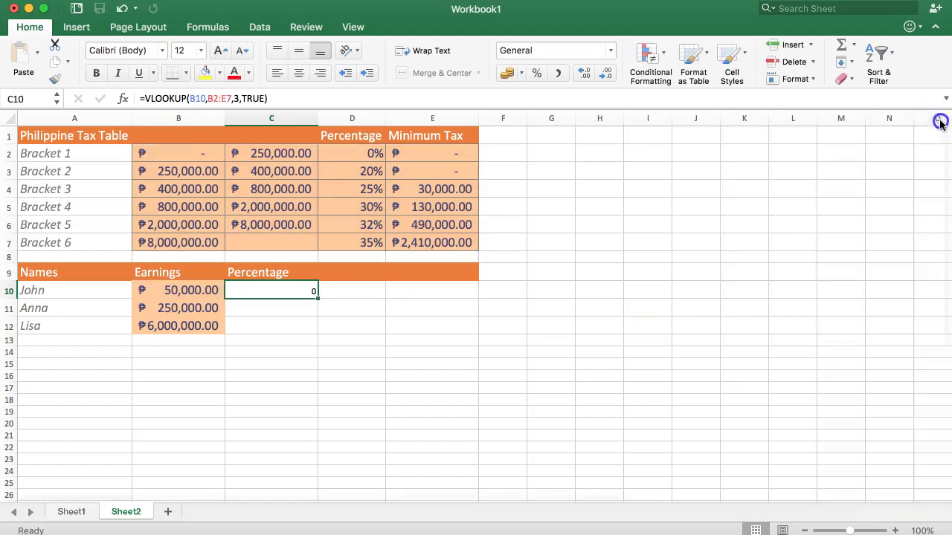
Format cells C10 to C12 as percentages
left_click(280, 293)
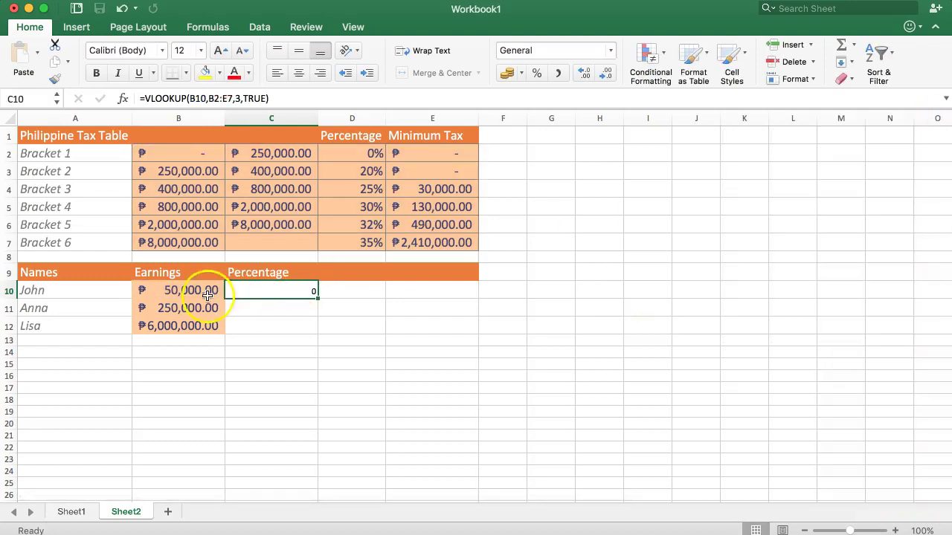
double_click(254, 294)
key("Escape")
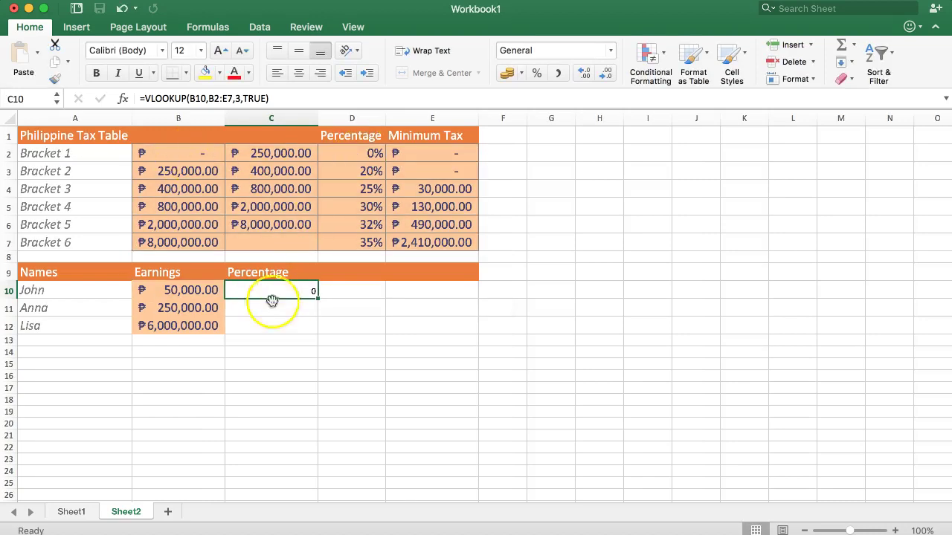
left_click_drag(276, 291, 279, 325)
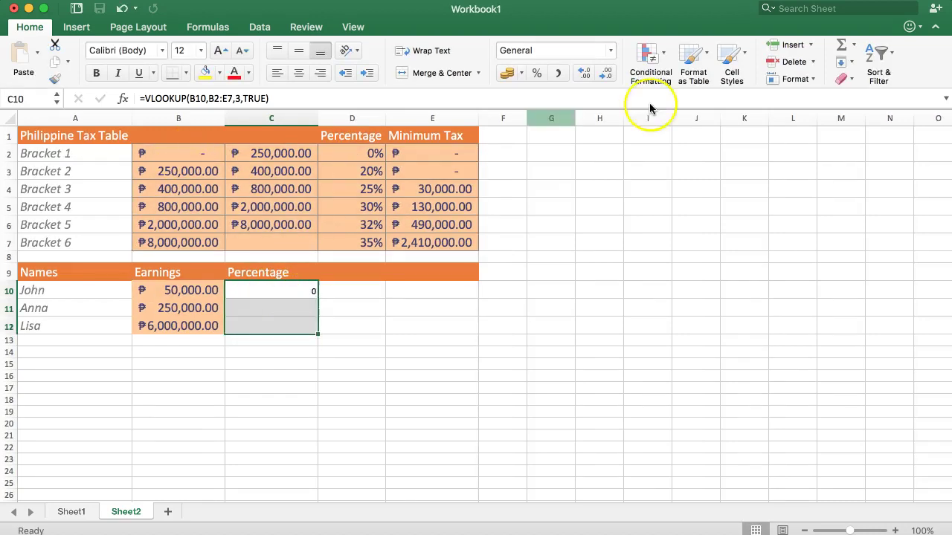
left_click(537, 72)
left_click(304, 293)
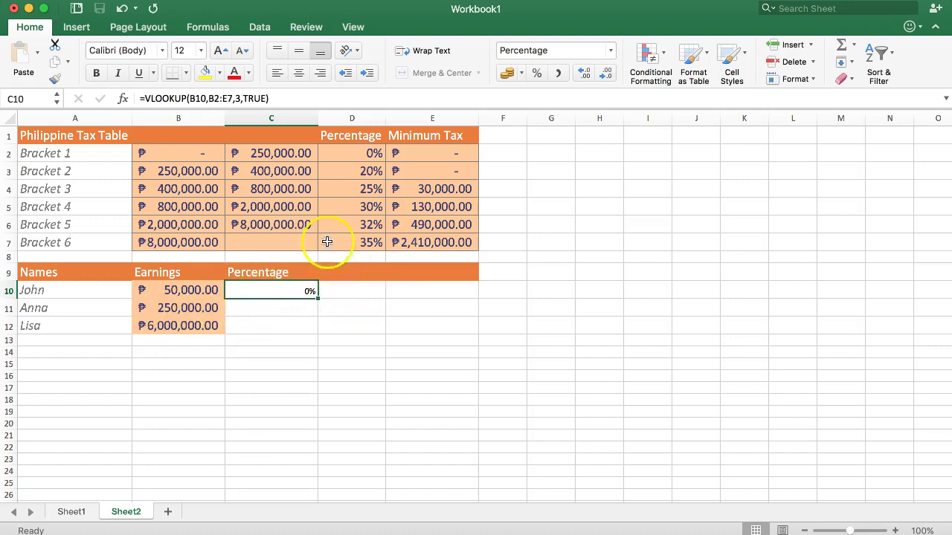
Make the table array in C10's VLOOKUP absolute as $B$2:$E$7 and fill the formula down to C12
left_click(198, 98)
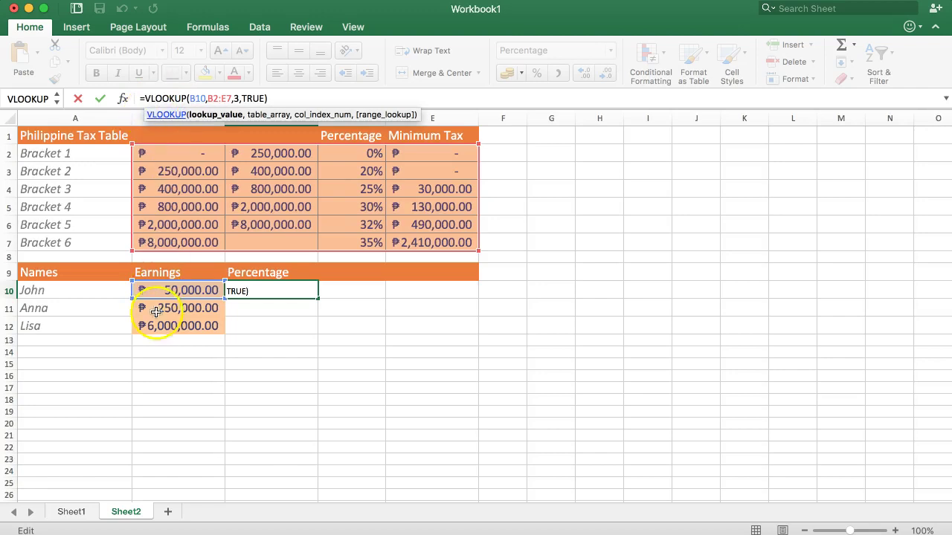
left_click(212, 99)
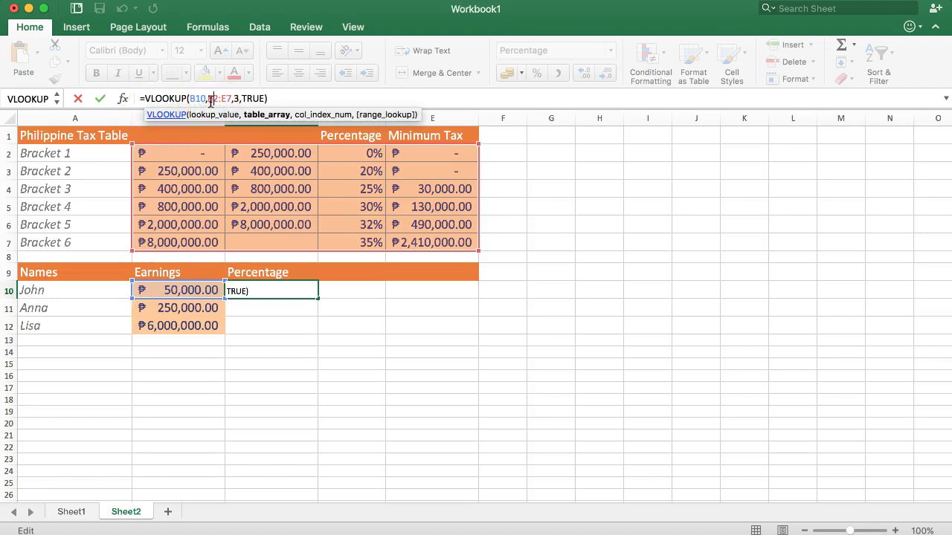
left_click(213, 99)
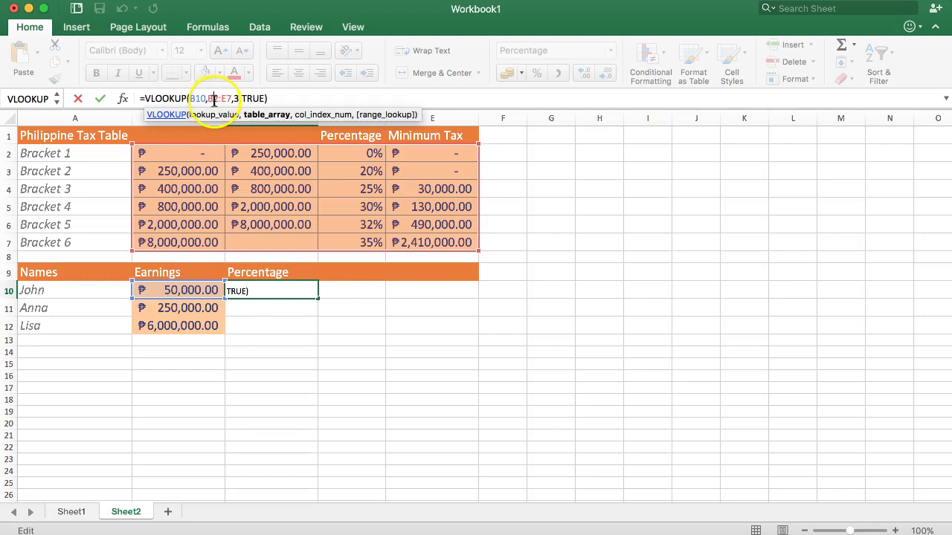
left_click_drag(214, 99, 239, 99)
key("F4")
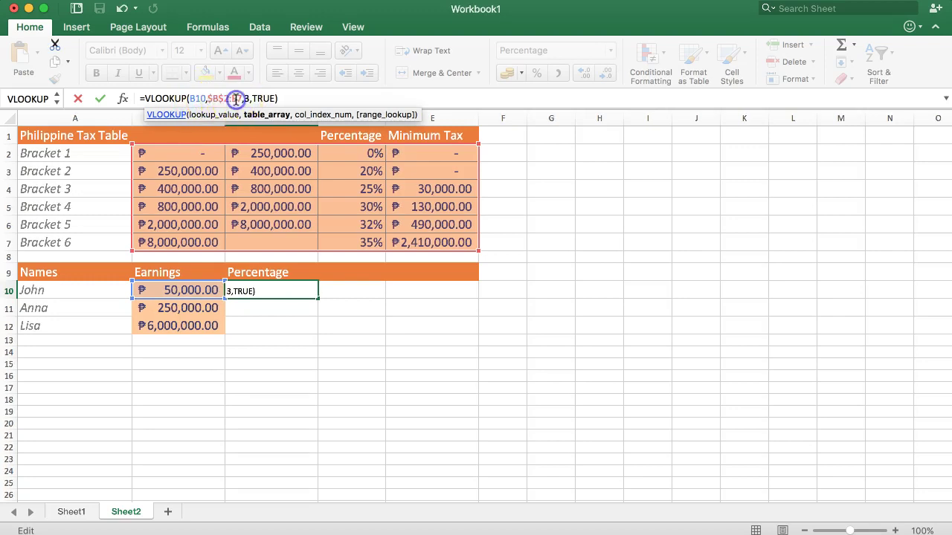
key("F4")
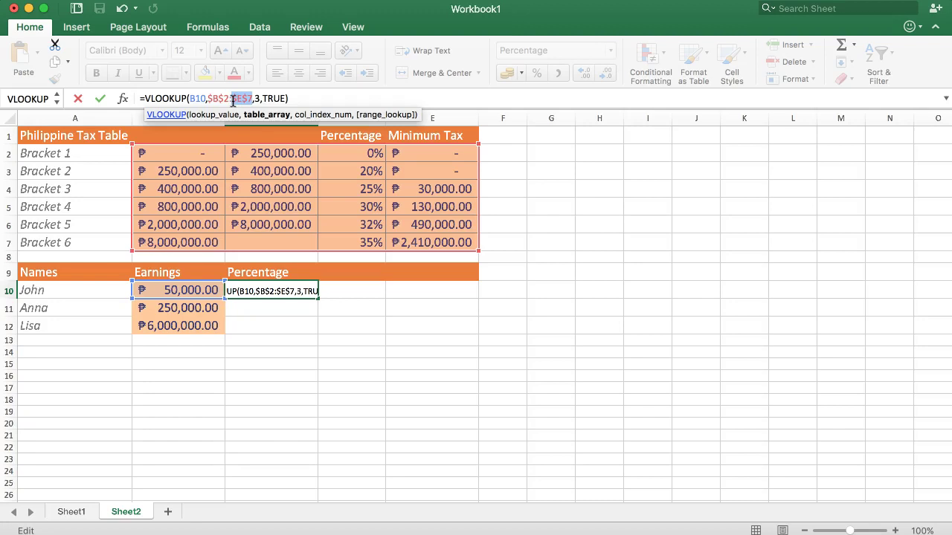
key("Return")
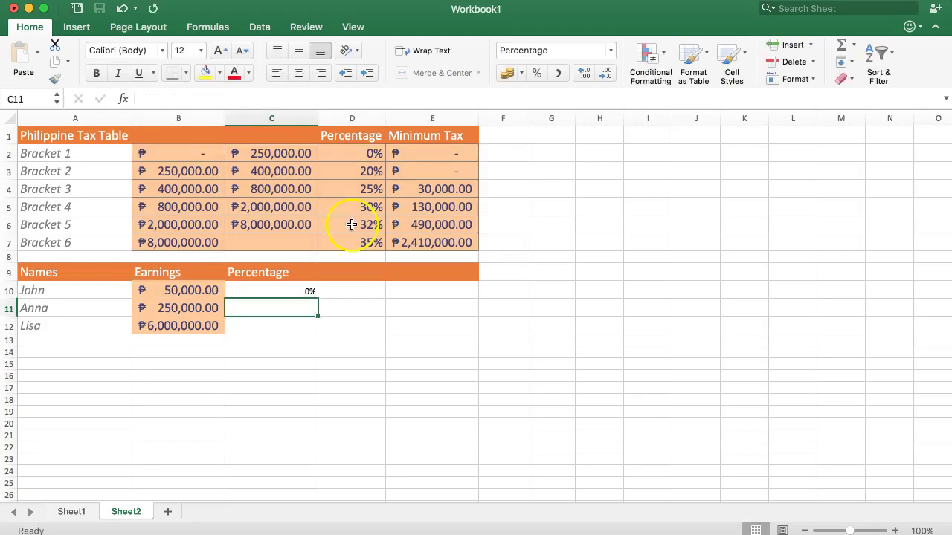
left_click(312, 295)
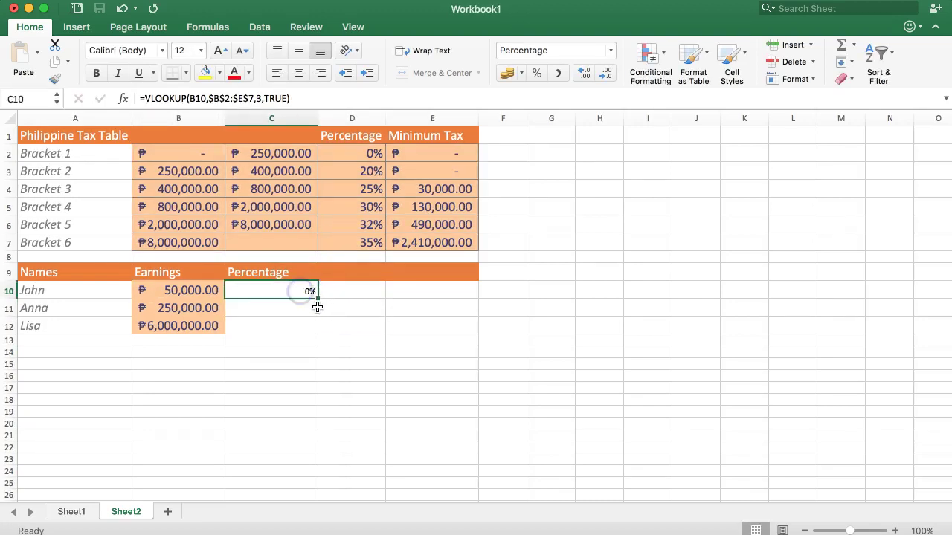
left_click_drag(318, 298, 315, 332)
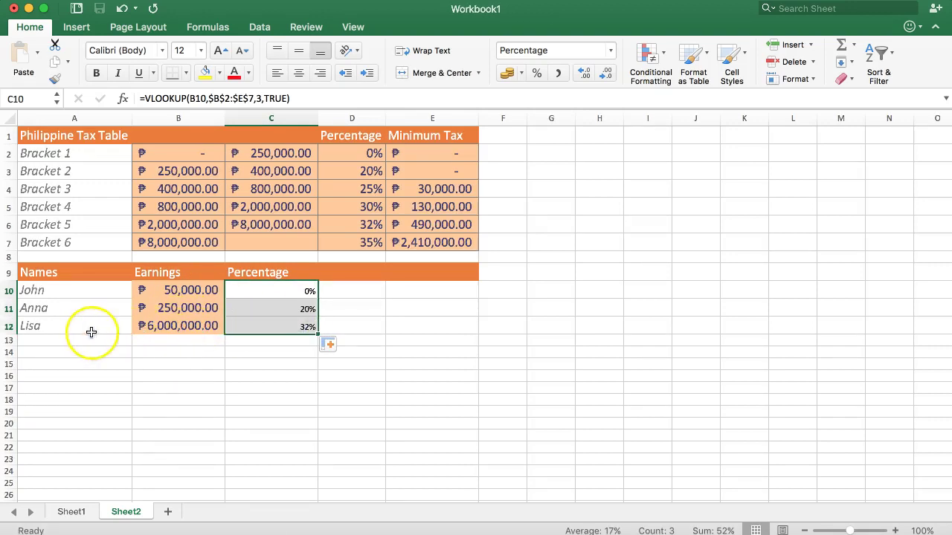
Compare the third person's earnings in B12 with the Bracket 5 row and its percentage in the tax table
left_click(176, 325)
left_click(114, 225)
left_click_drag(114, 225, 419, 225)
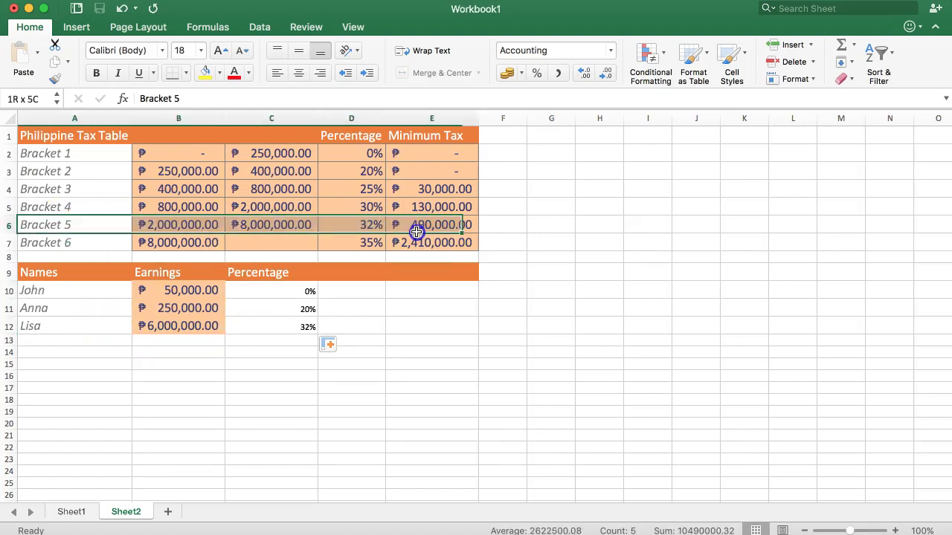
left_click(360, 224)
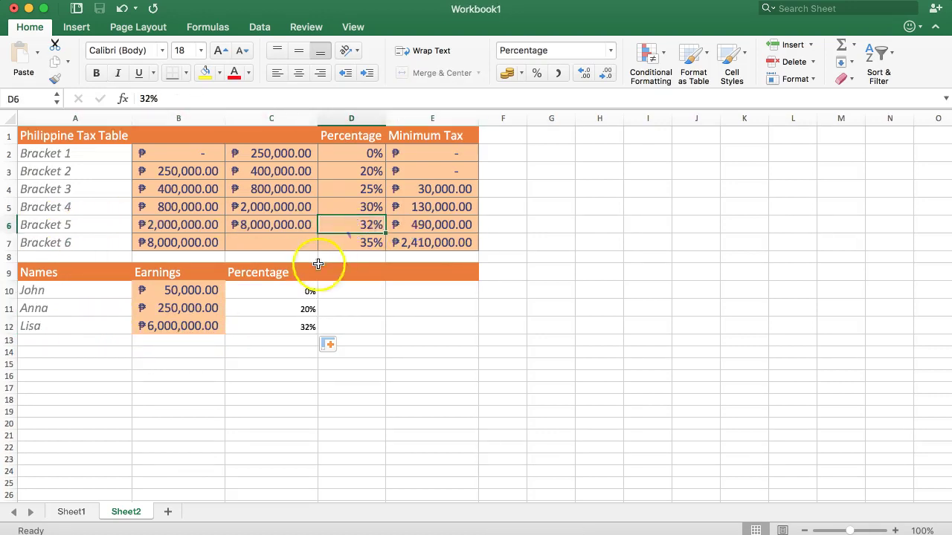
left_click(358, 293)
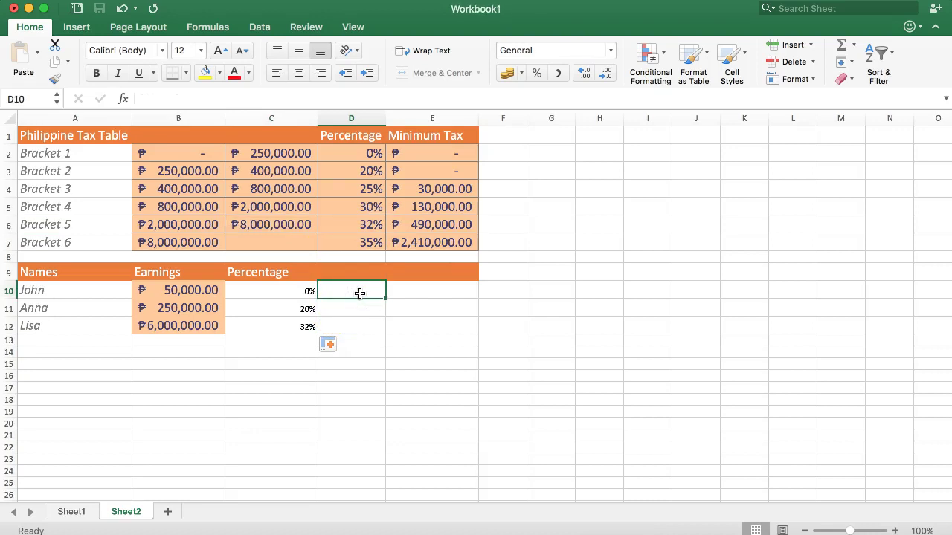